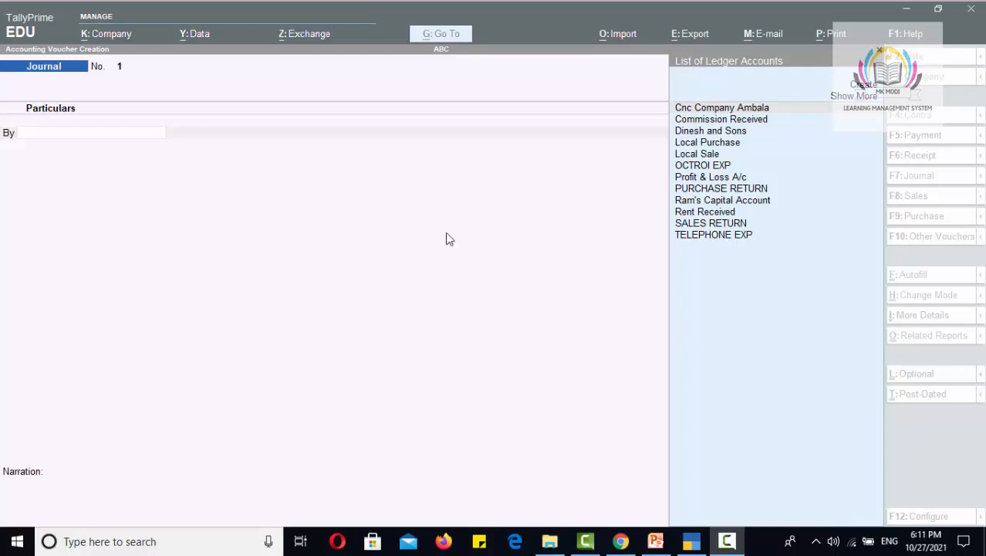
Step: Configure voucher entry to use Cr/Dr instead of To/By, keeping the other configuration options as they are
{"action": "left_click", "coordinate": [48, 135]}
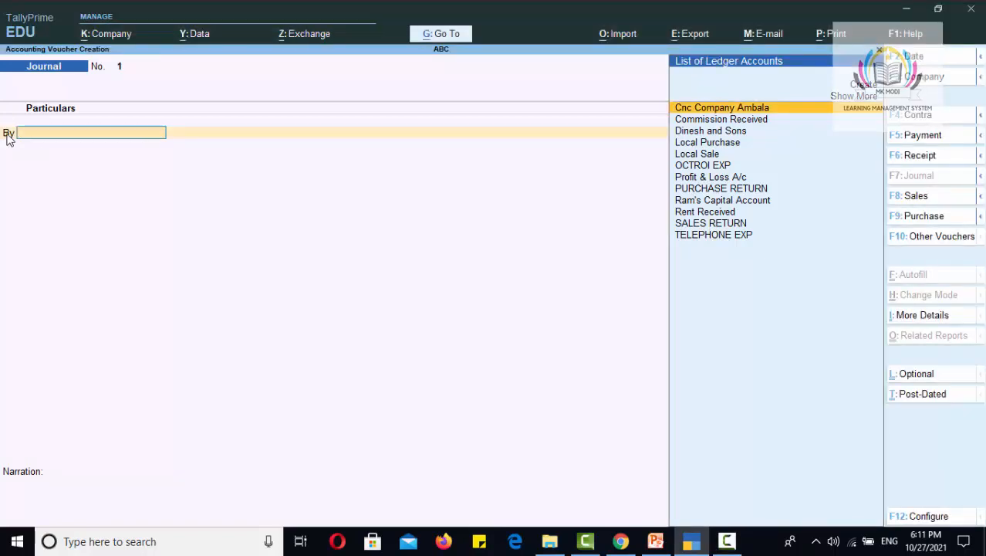
{"action": "left_click", "coordinate": [942, 518]}
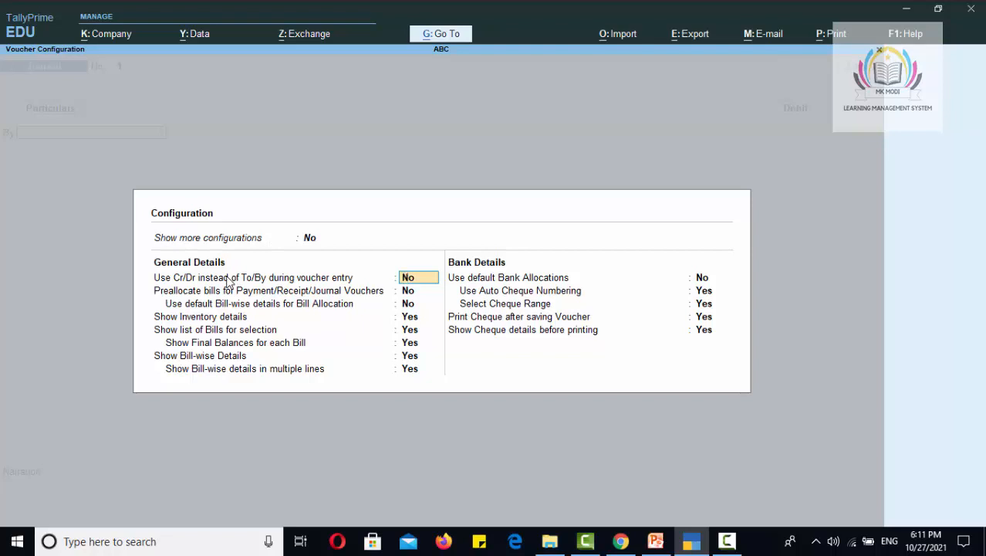
{"action": "key", "text": "y"}
{"action": "key", "text": "Return"}
{"action": "key", "text": "Return"}
{"action": "key", "text": "Return"}
{"action": "key", "text": "Return"}
{"action": "key", "text": "Return"}
{"action": "key", "text": "Return"}
{"action": "key", "text": "Return"}
{"action": "key", "text": "Return"}
{"action": "key", "text": "Return"}
{"action": "key", "text": "Return"}
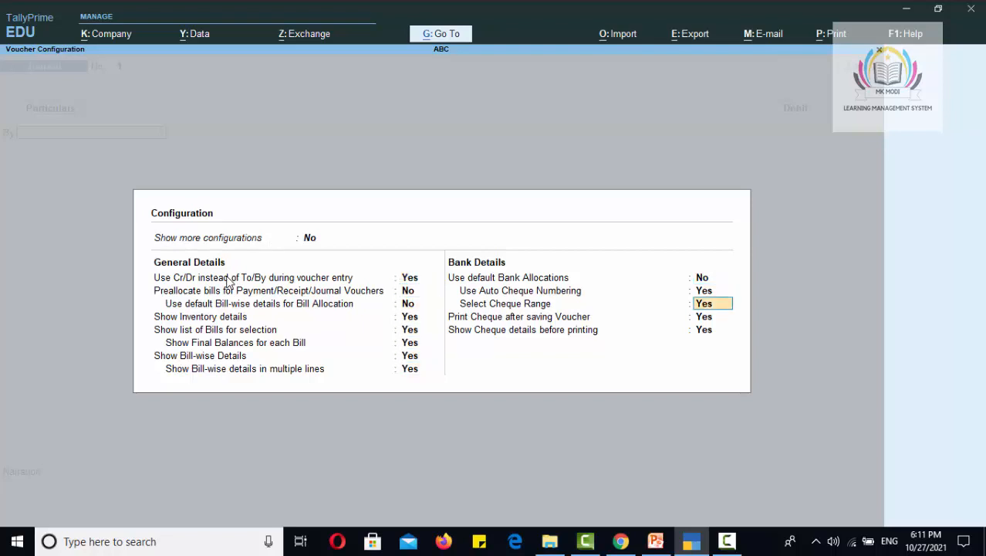
{"action": "key", "text": "Return"}
{"action": "key", "text": "Return"}
{"action": "key", "text": "Return"}
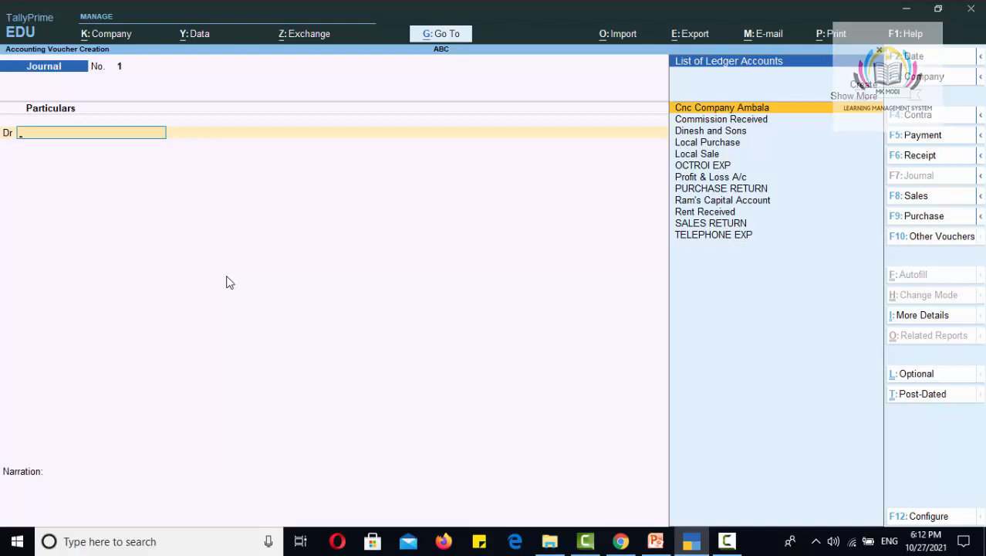
Step: Create a Staff Exp ledger under Indirect Expenses for the journal's debit line and enter 500 as the debit amount
{"action": "key", "text": "alt"}
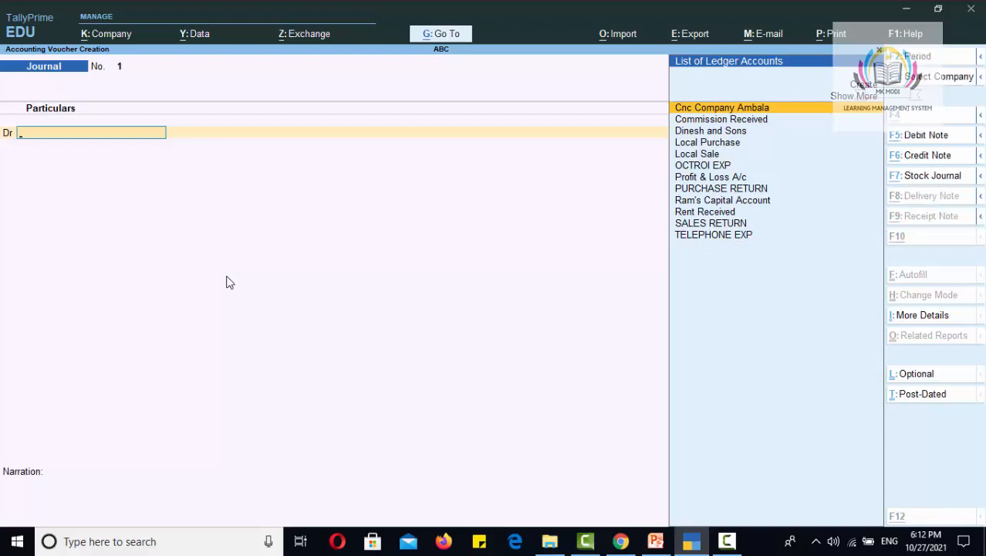
{"action": "key", "text": "alt+c"}
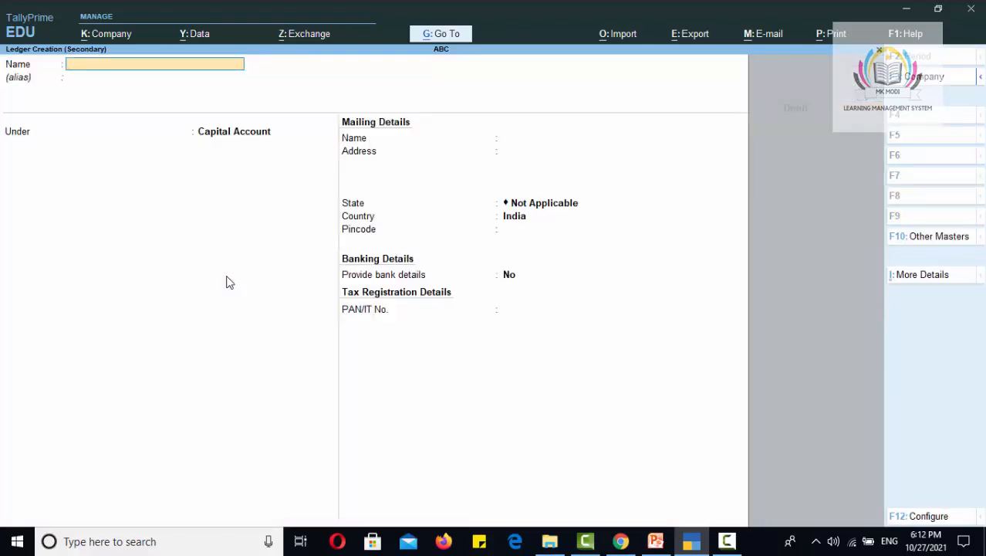
{"action": "type", "text": "STA"}
{"action": "key", "text": "BackSpace"}
{"action": "key", "text": "BackSpace"}
{"action": "type", "text": "taff Exp"}
{"action": "key", "text": "Return"}
{"action": "key", "text": "Return"}
{"action": "type", "text": "Indi"}
{"action": "key", "text": "Down"}
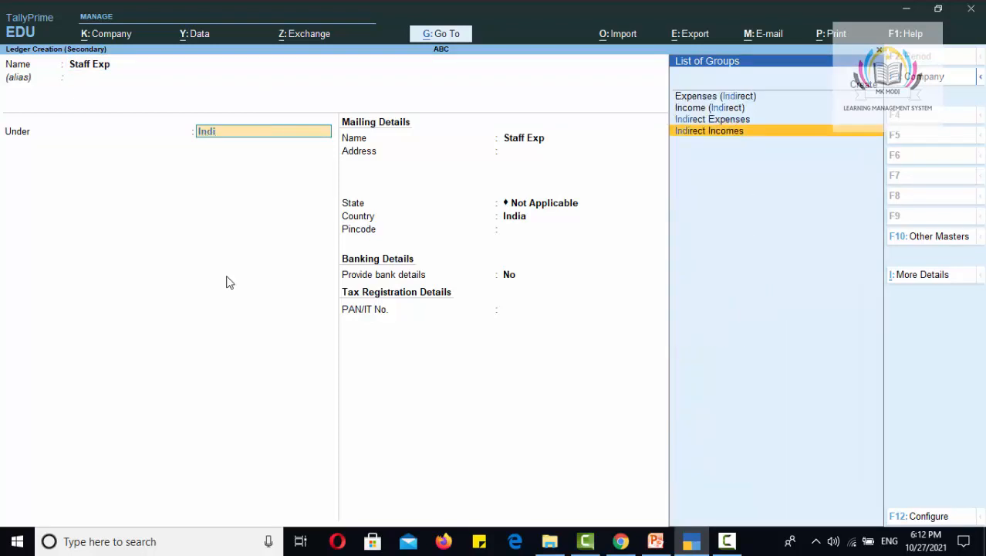
{"action": "key", "text": "Up"}
{"action": "key", "text": "Return"}
{"action": "key", "text": "Return"}
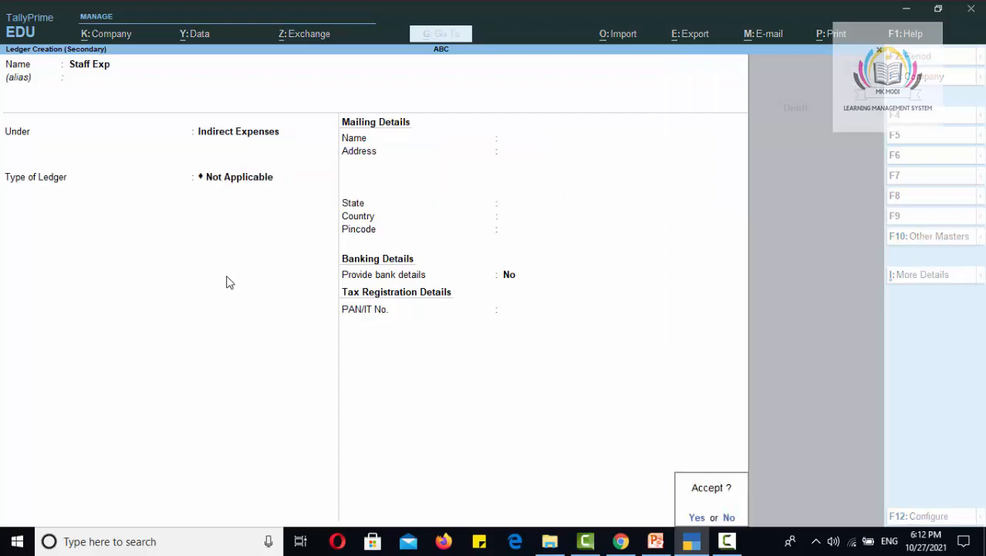
{"action": "key", "text": "Return"}
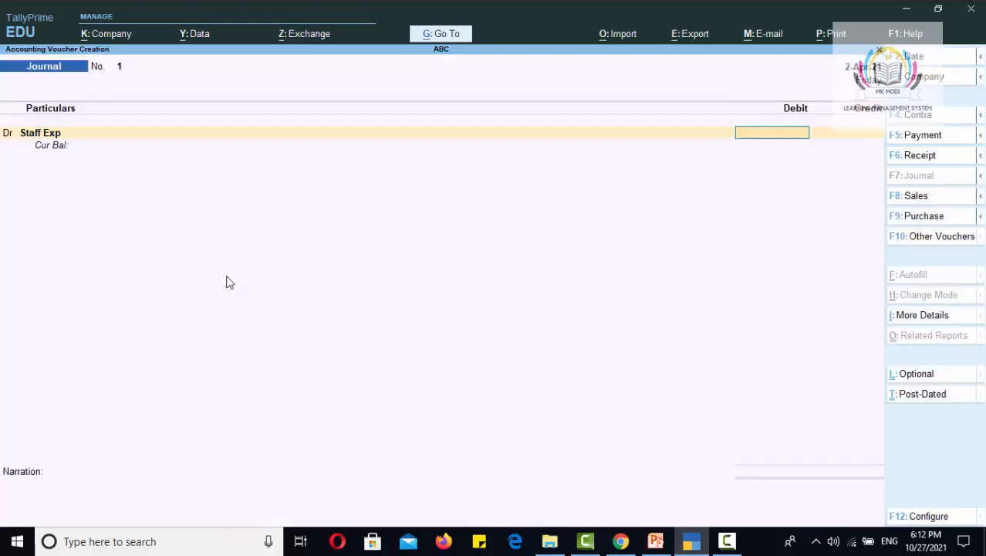
{"action": "type", "text": "500"}
{"action": "key", "text": "Return"}
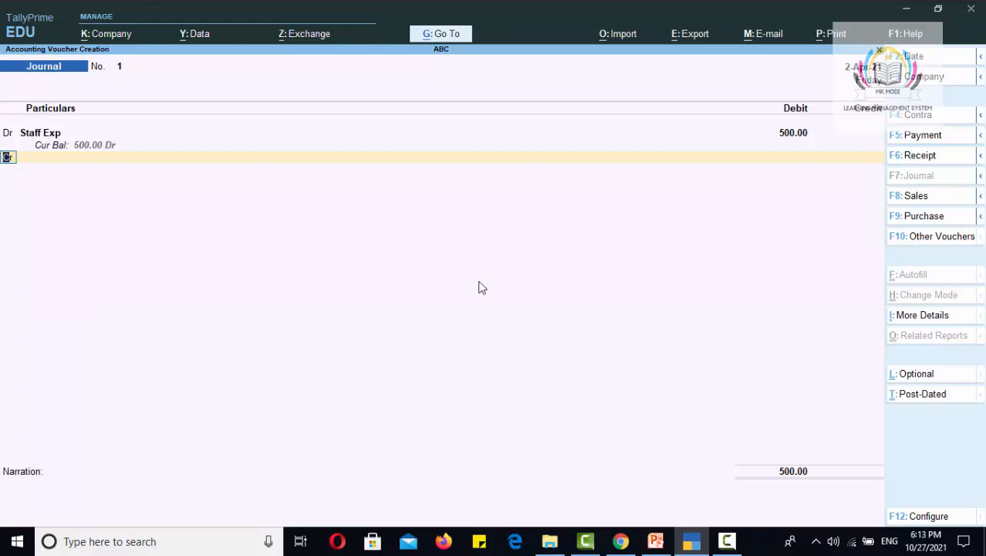
Step: Start a new ledger named Crown Karyiana Store for the credit line and group it under Sundry Creditors
{"action": "key", "text": "Return"}
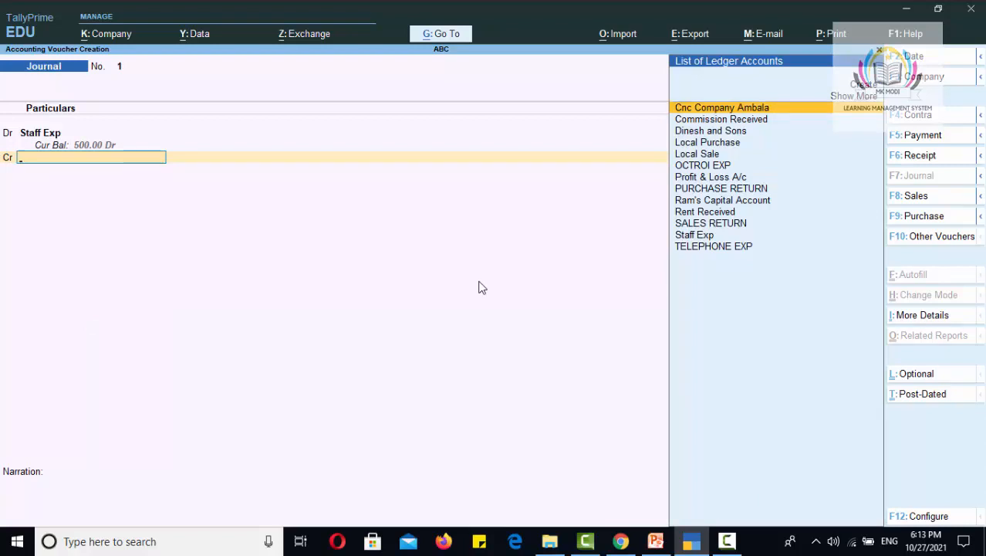
{"action": "key", "text": "alt+c"}
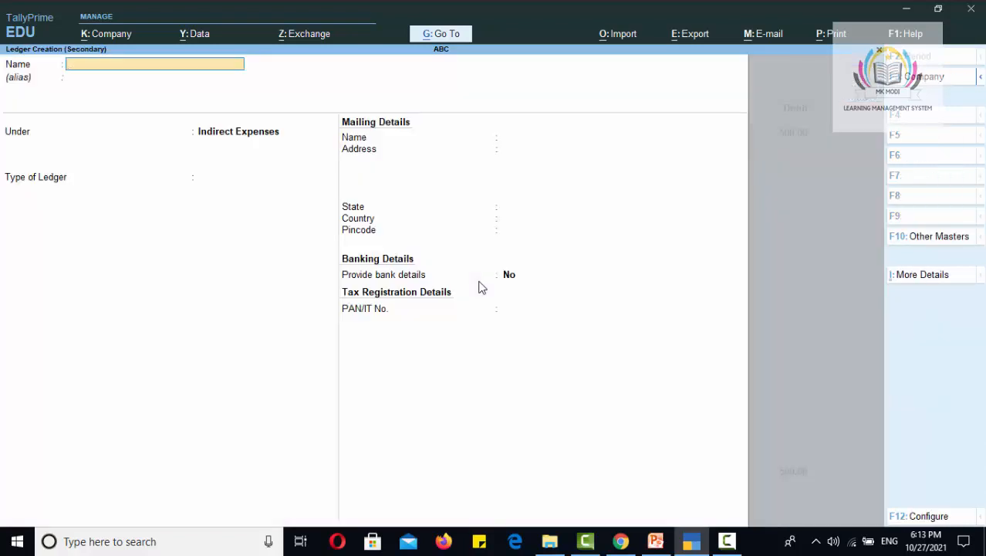
{"action": "type", "text": "Crown Karyiana Store"}
{"action": "key", "text": "Return"}
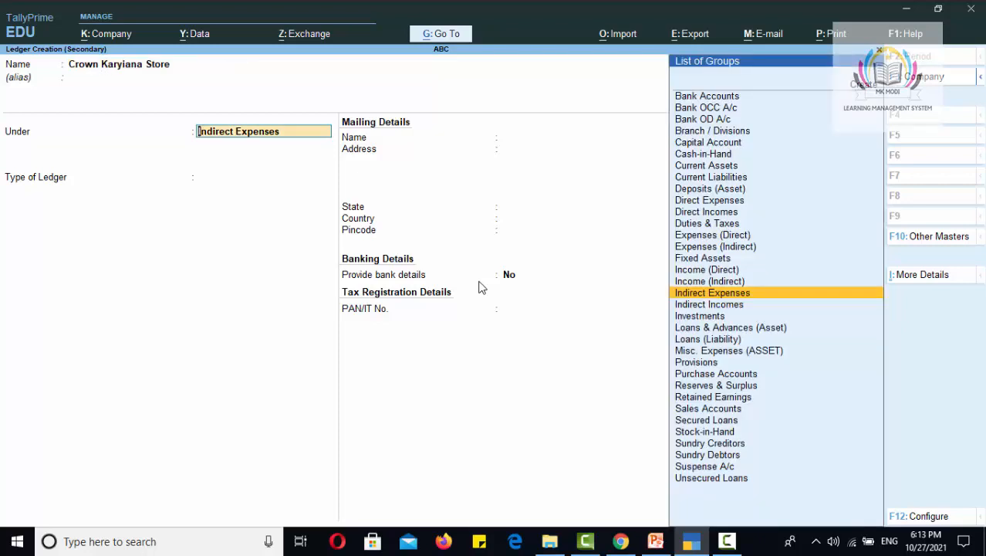
{"action": "type", "text": "C"}
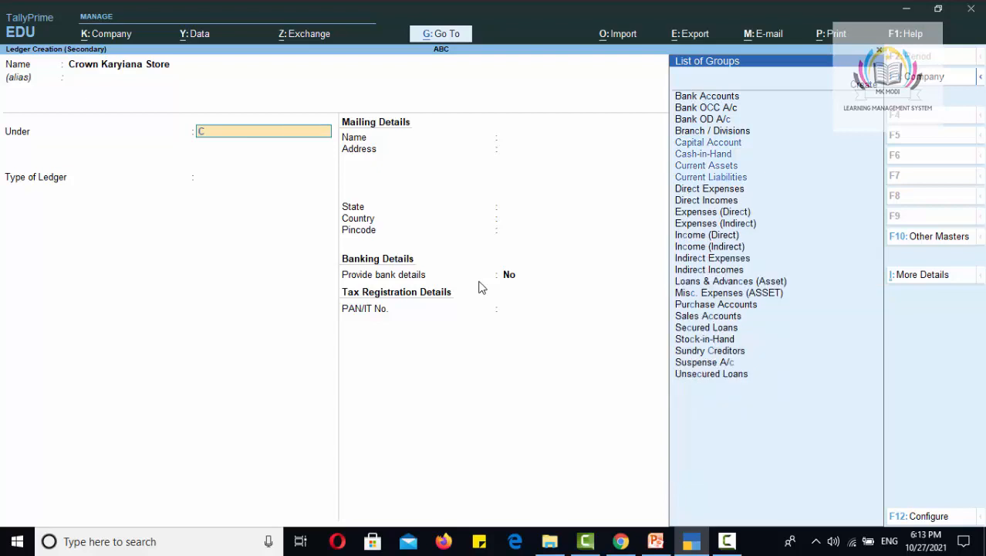
{"action": "key", "text": "Down"}
{"action": "key", "text": "Down"}
{"action": "key", "text": "Down"}
{"action": "key", "text": "Down"}
{"action": "key", "text": "Down"}
{"action": "key", "text": "Down"}
{"action": "key", "text": "Down"}
{"action": "key", "text": "Down"}
{"action": "key", "text": "Down"}
{"action": "key", "text": "Down"}
{"action": "key", "text": "Down"}
{"action": "key", "text": "Down"}
{"action": "key", "text": "Down"}
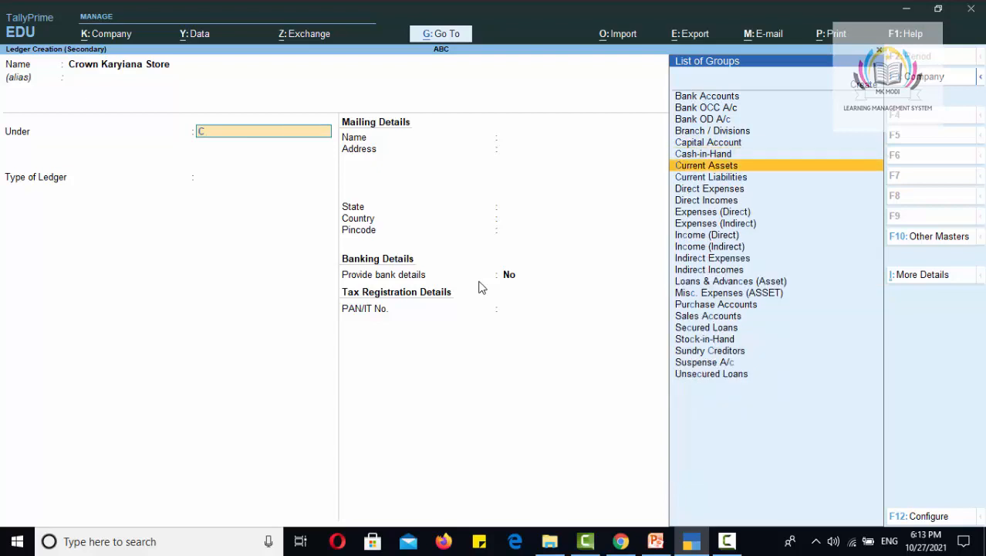
{"action": "key", "text": "Down"}
{"action": "key", "text": "Down"}
{"action": "key", "text": "Down"}
{"action": "key", "text": "Down"}
{"action": "key", "text": "Down"}
{"action": "key", "text": "Down"}
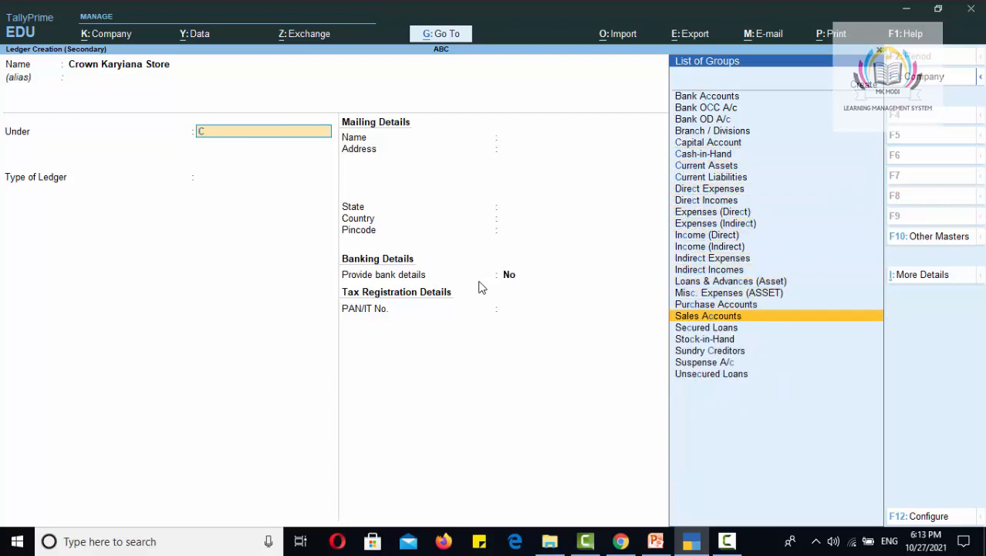
{"action": "key", "text": "Return"}
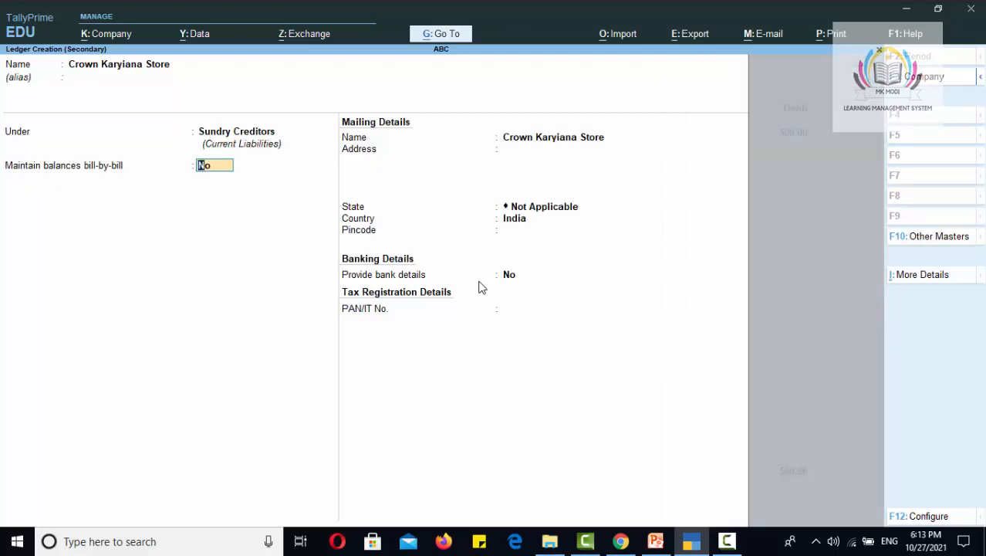
Step: Save the creditor ledger with bill-by-bill balances and bank details at No, state Not Applicable and country India
{"action": "key", "text": "Return"}
{"action": "key", "text": "Return"}
{"action": "key", "text": "Return"}
{"action": "key", "text": "Return"}
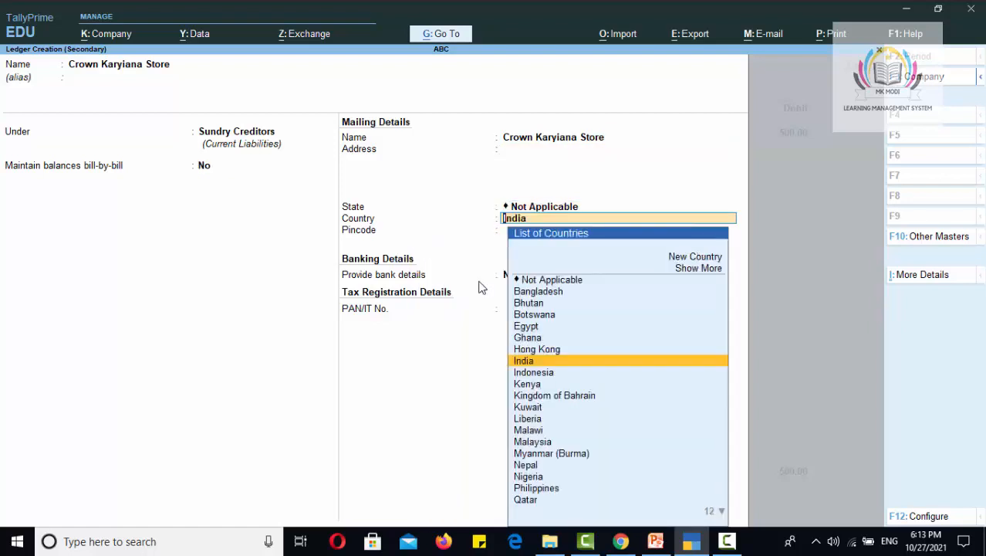
{"action": "key", "text": "Return"}
{"action": "key", "text": "Return"}
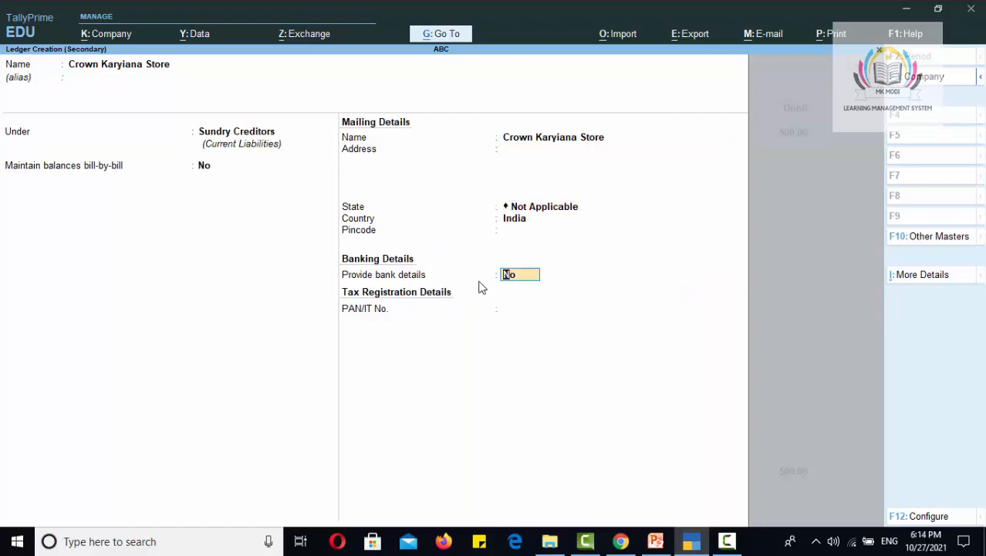
{"action": "key", "text": "Return"}
{"action": "key", "text": "Return"}
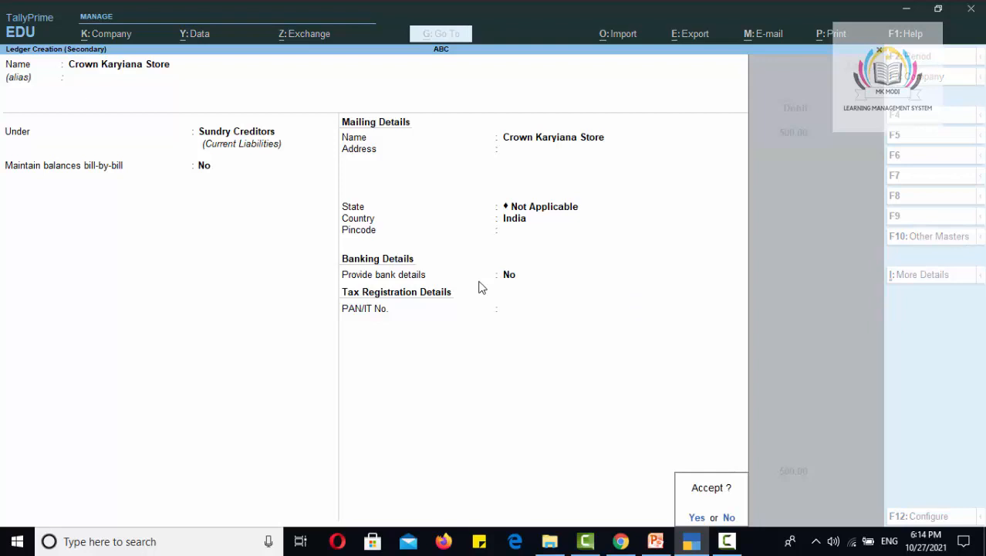
{"action": "key", "text": "Return"}
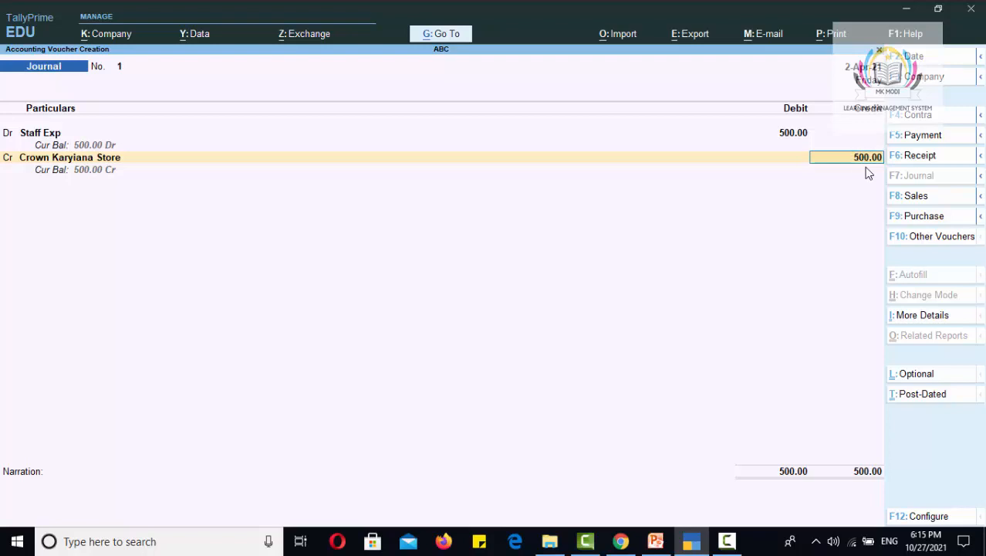
Step: Accept the 500 credit to Crown Karyiana Store and enter the narration "spend 500 for staff exp", without saving the voucher
{"action": "key", "text": "Return"}
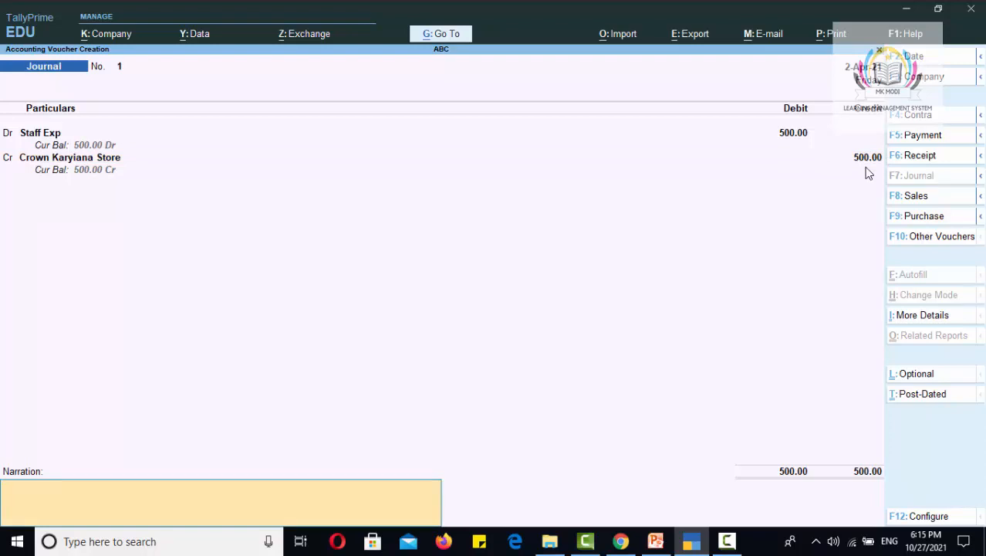
{"action": "type", "text": "spend 500 for staff exp"}
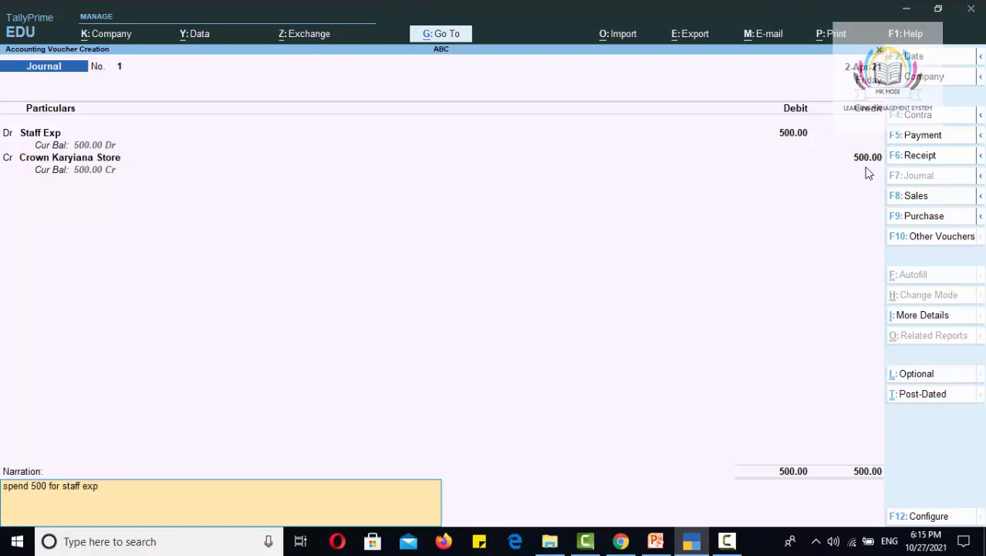
{"action": "key", "text": "Return"}
{"action": "key", "text": "n"}
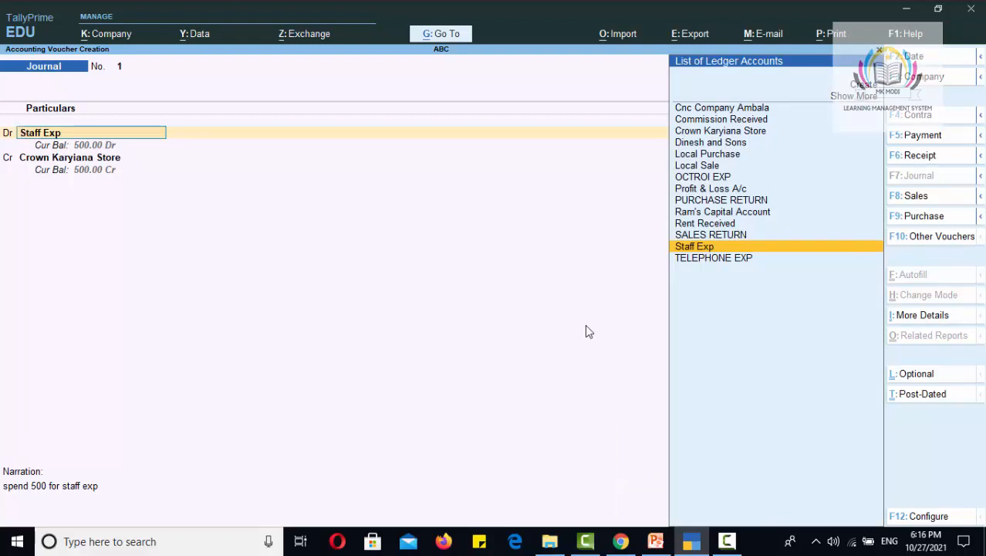
Step: Set the journal voucher's date to 1-5-21
{"action": "key", "text": "F2"}
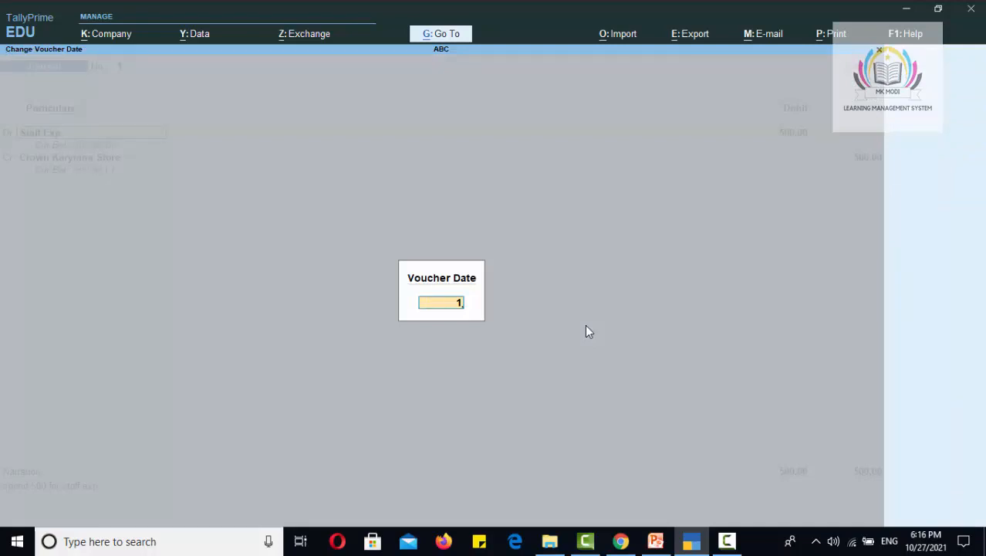
{"action": "type", "text": "-5-21"}
{"action": "key", "text": "Return"}
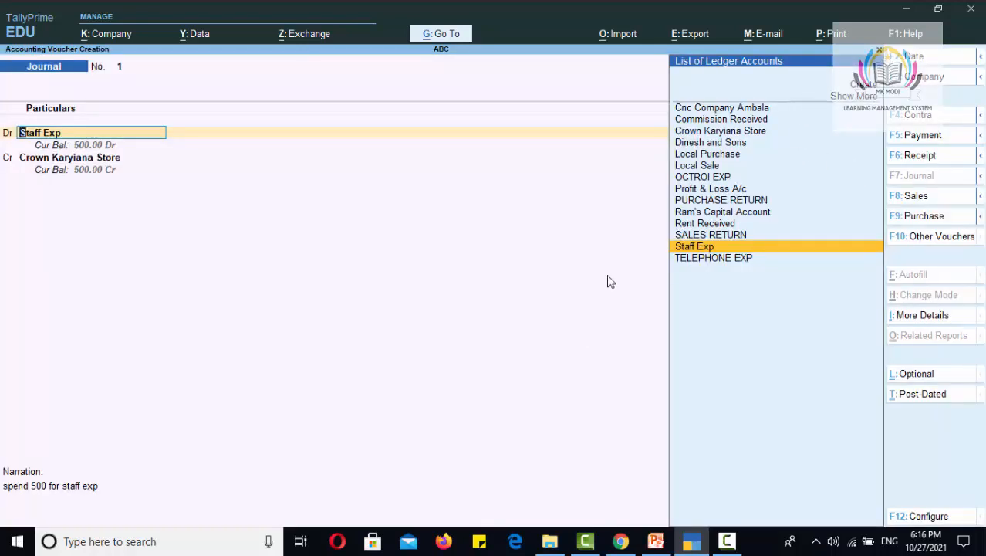
Step: Go through the existing debit, credit and narration entries and save the journal voucher
{"action": "key", "text": "Return"}
{"action": "key", "text": "Return"}
{"action": "key", "text": "Return"}
{"action": "key", "text": "Return"}
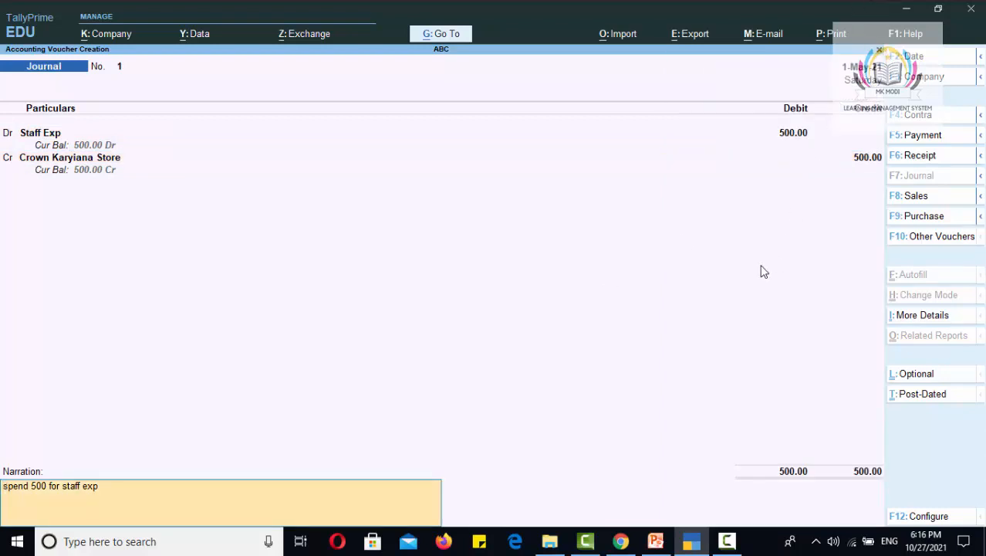
{"action": "key", "text": "Return"}
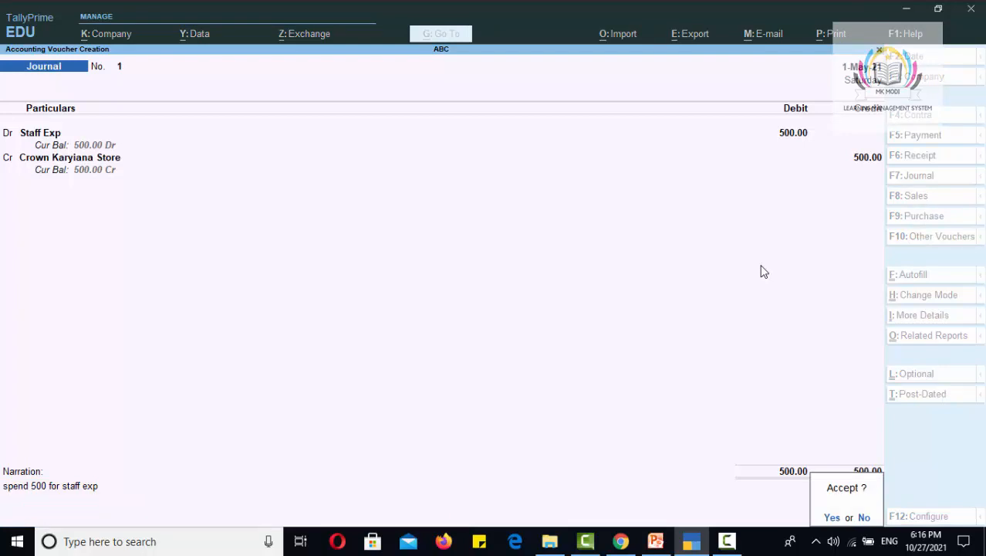
{"action": "key", "text": "Return"}
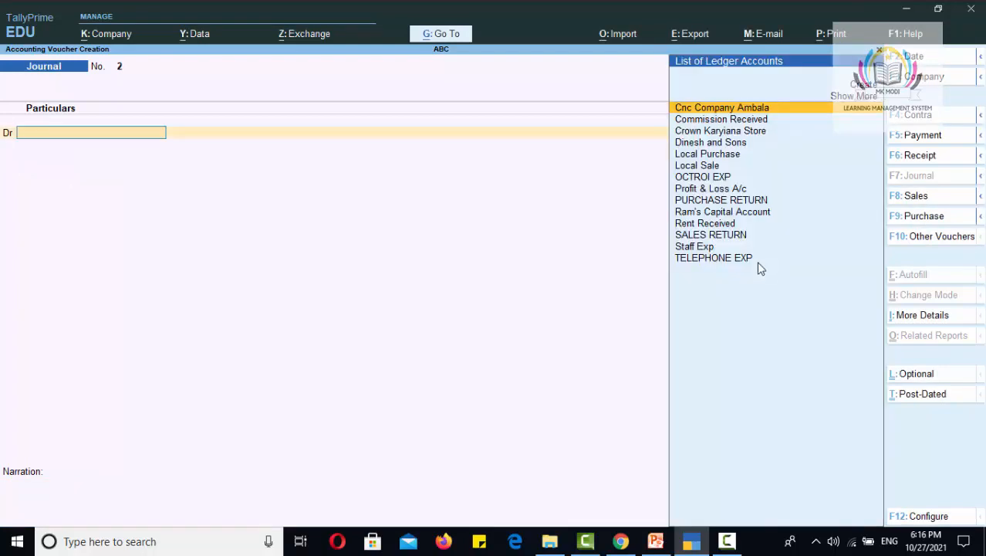
Step: Leave voucher creation and examine the Indirect Expenses group in the Profit & Loss A/c for the staff expense
{"action": "key", "text": "Escape"}
{"action": "key", "text": "Return"}
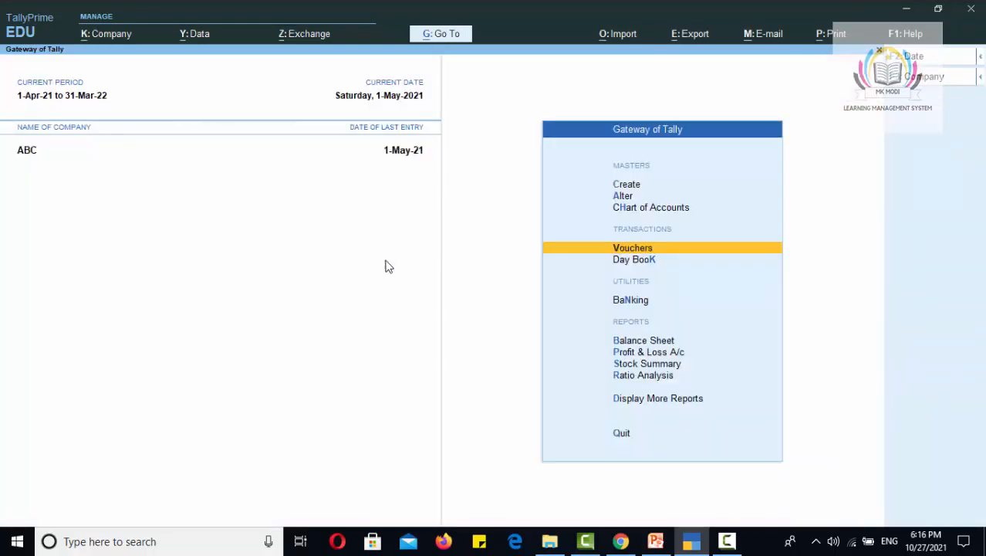
{"action": "left_click", "coordinate": [650, 353]}
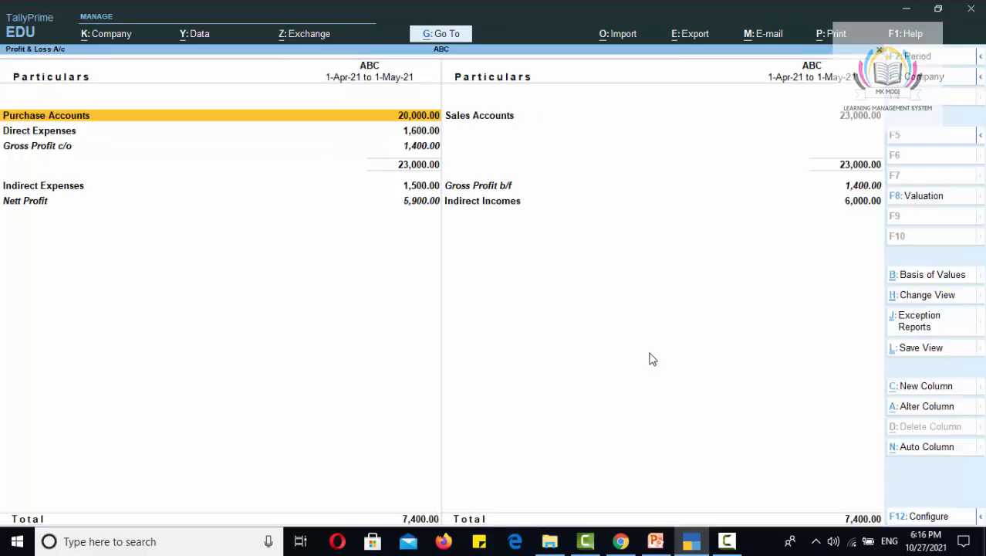
{"action": "left_click", "coordinate": [60, 189]}
{"action": "left_click", "coordinate": [60, 189]}
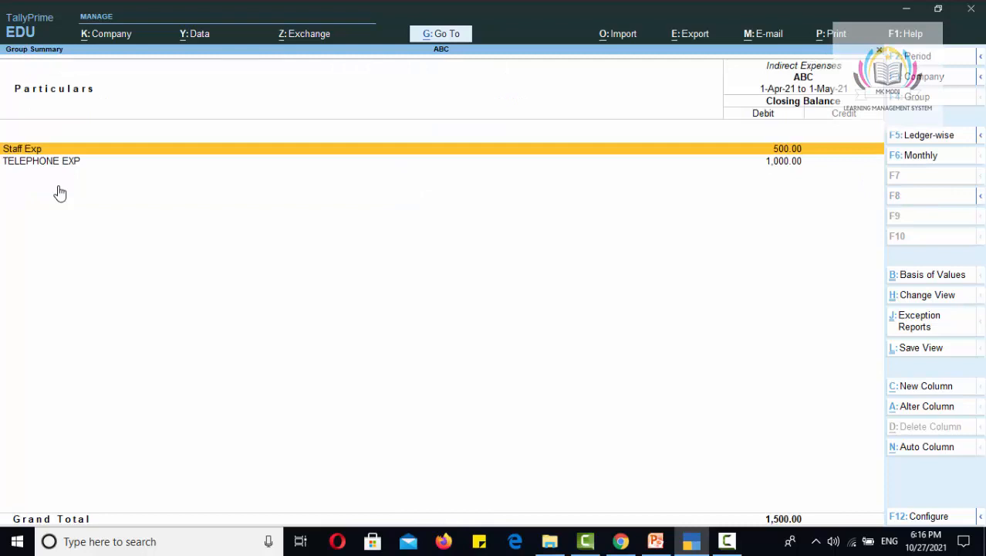
Step: Examine the Crown Karyiana Store entry in the Balance Sheet under Current Liabilities, Sundry Creditors
{"action": "key", "text": "Escape"}
{"action": "key", "text": "Escape"}
{"action": "key", "text": "Up"}
{"action": "key", "text": "Return"}
{"action": "key", "text": "Right"}
{"action": "key", "text": "Left"}
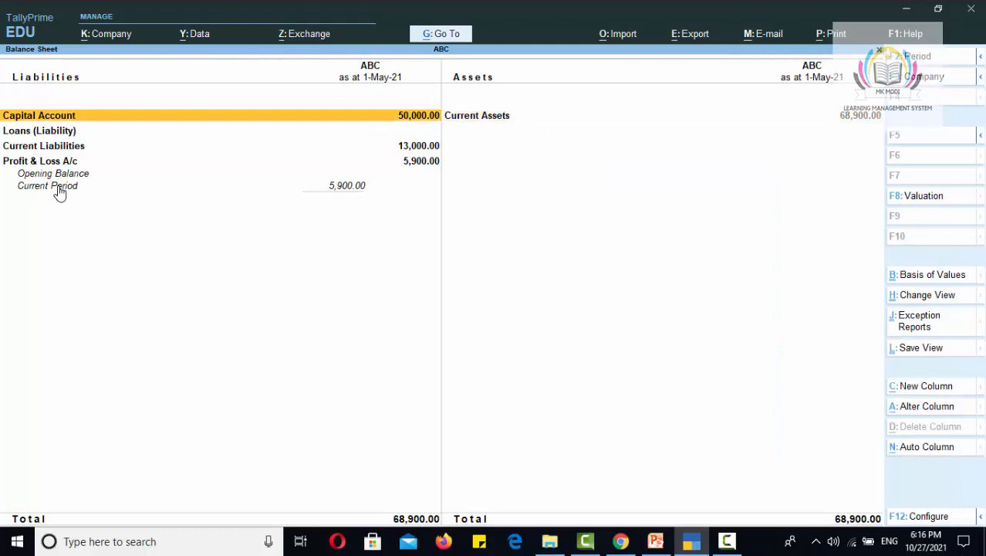
{"action": "key", "text": "Down"}
{"action": "key", "text": "Down"}
{"action": "key", "text": "Return"}
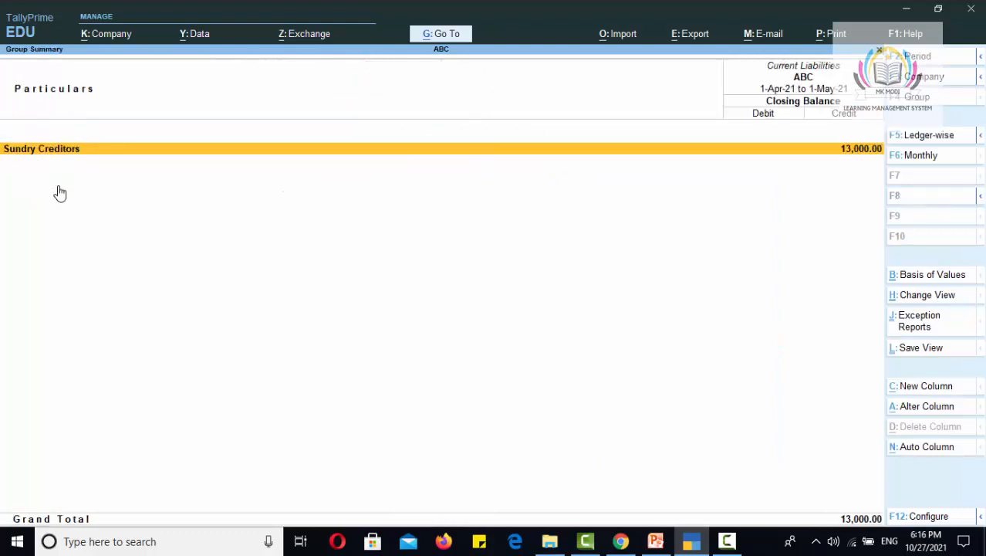
{"action": "key", "text": "Return"}
{"action": "key", "text": "Down"}
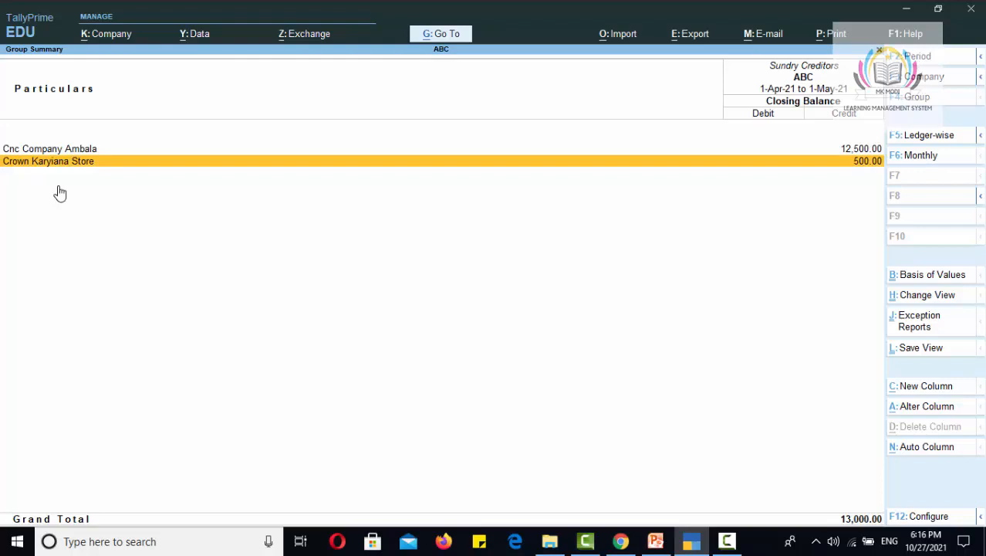
Step: Leave the Balance Sheet report and start a payment voucher with Cash as the account
{"action": "key", "text": "Escape"}
{"action": "key", "text": "Escape"}
{"action": "key", "text": "Escape"}
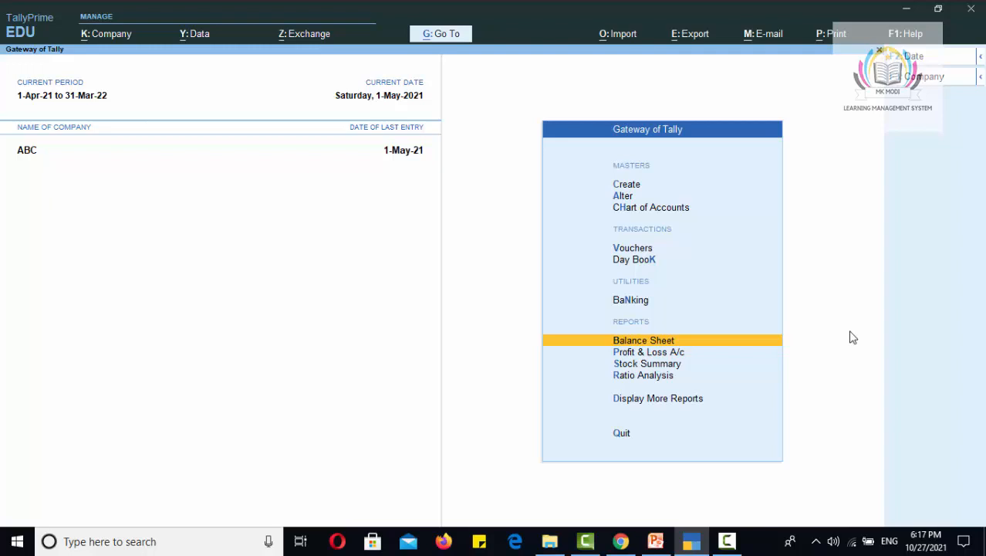
{"action": "left_click", "coordinate": [632, 248]}
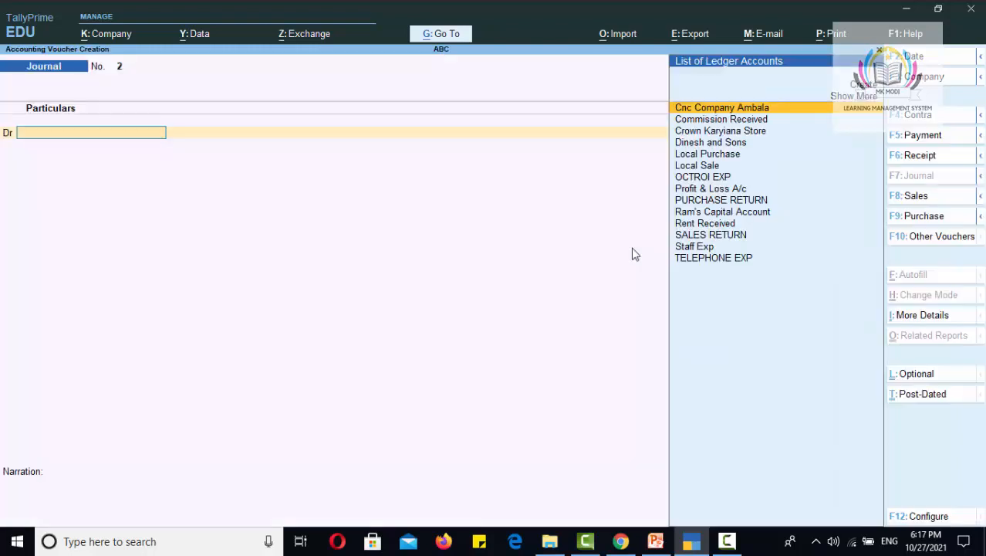
{"action": "left_click", "coordinate": [914, 139]}
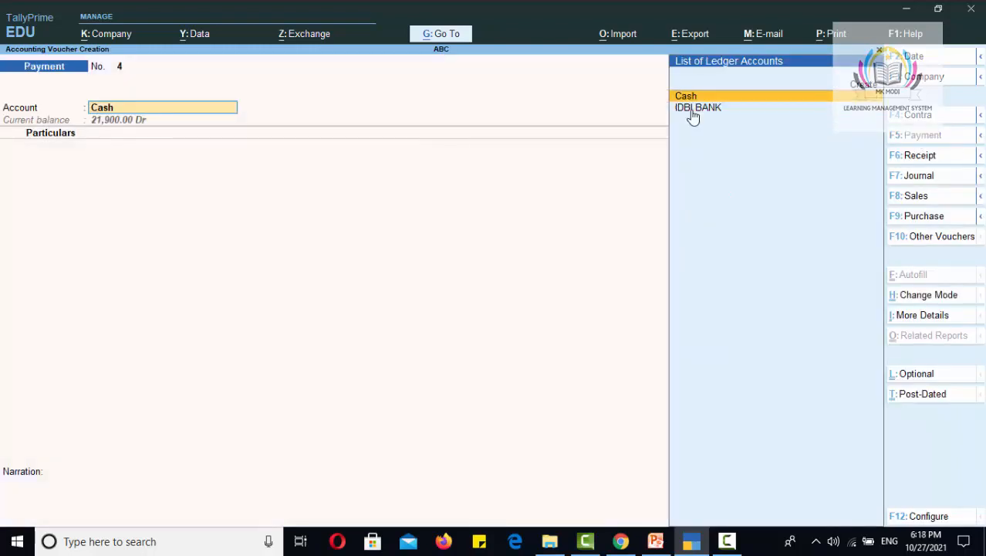
{"action": "key", "text": "Return"}
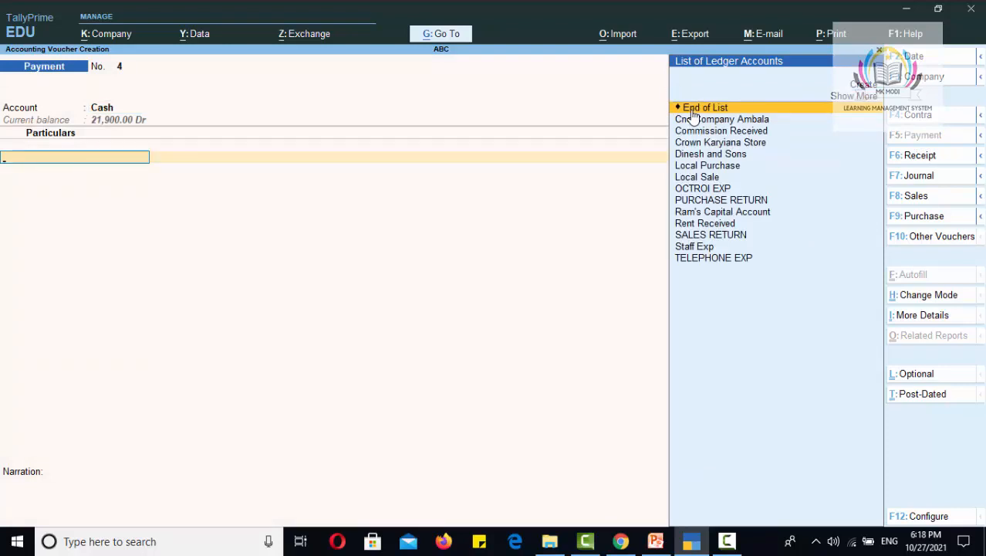
Step: Enter Crown Karyiana Store as the paid ledger in the payment voucher with an amount of 500
{"action": "key", "text": "Down"}
{"action": "key", "text": "Down"}
{"action": "key", "text": "Down"}
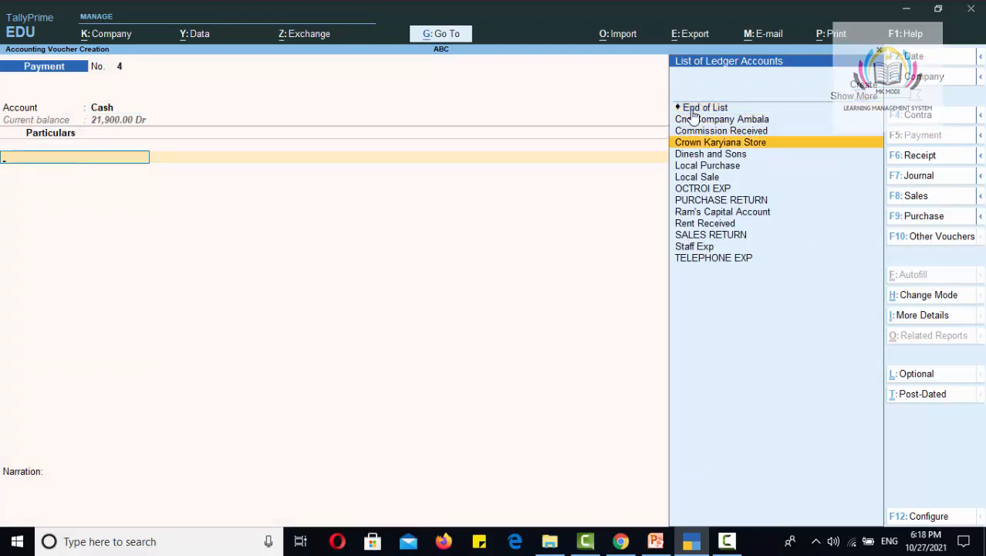
{"action": "key", "text": "Return"}
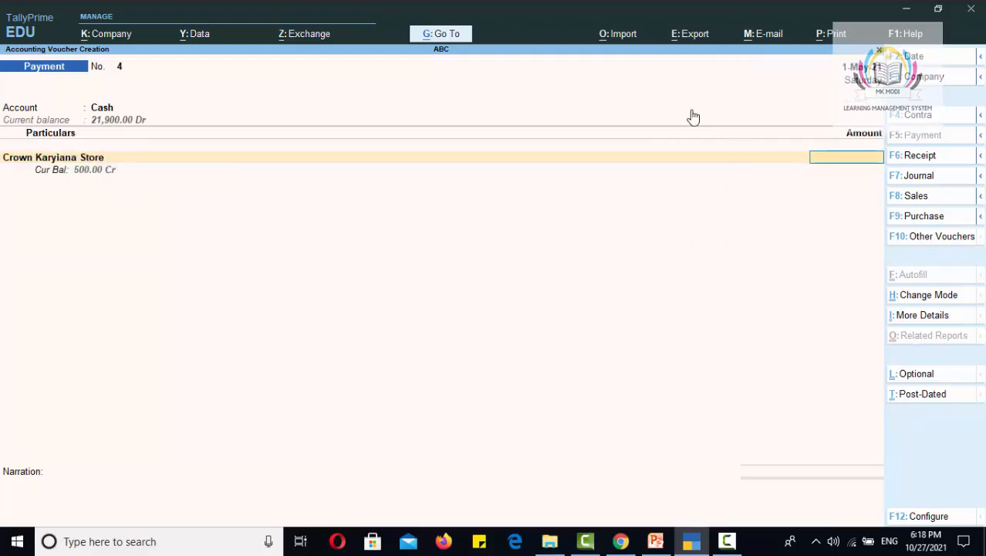
{"action": "type", "text": "500"}
{"action": "key", "text": "Return"}
{"action": "key", "text": "Return"}
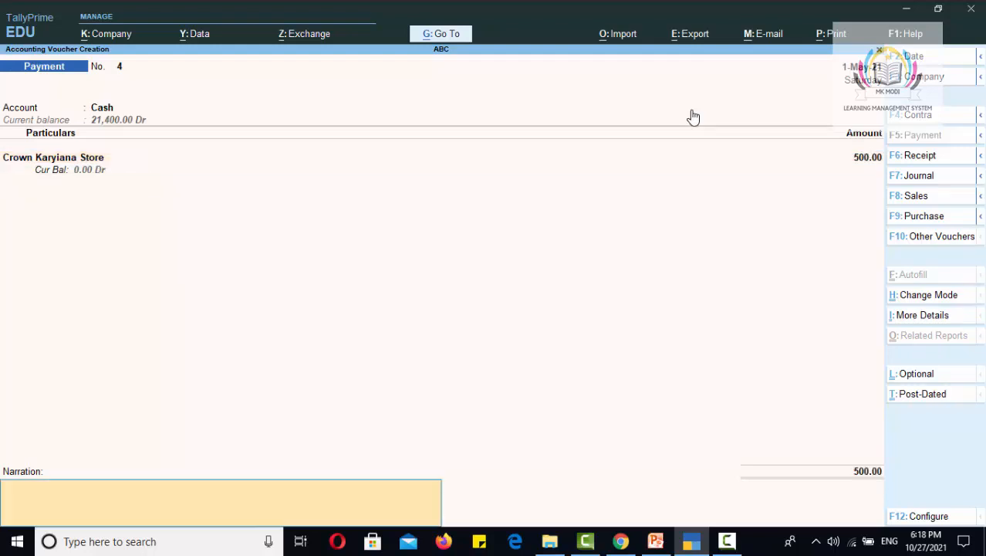
Step: Save the payment voucher without a narration and quit voucher creation
{"action": "key", "text": "Return"}
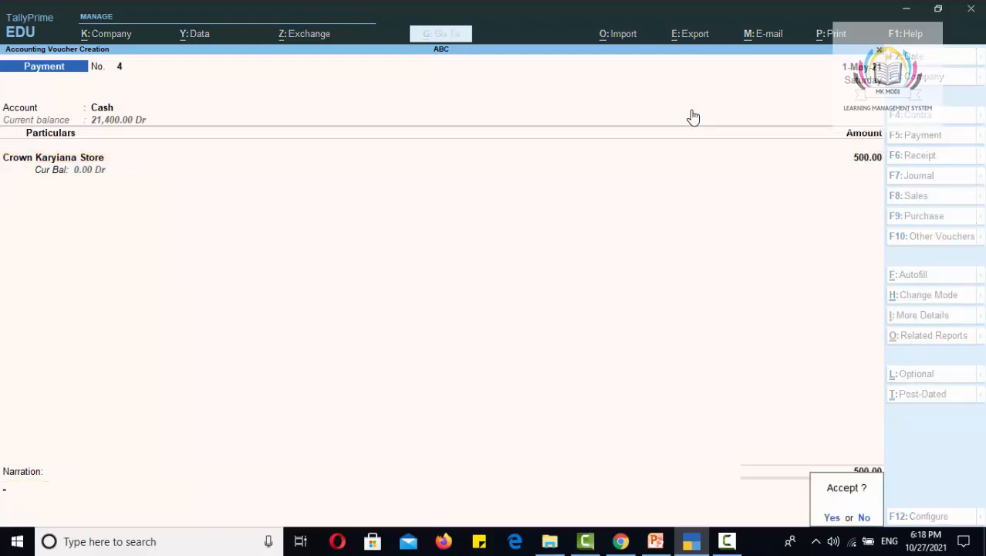
{"action": "key", "text": "Return"}
{"action": "key", "text": "Escape"}
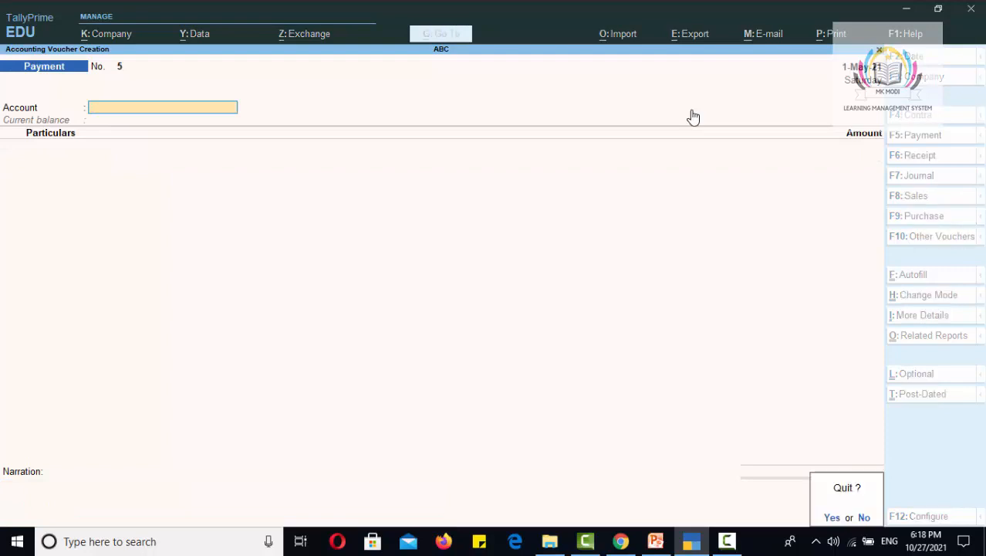
{"action": "key", "text": "Return"}
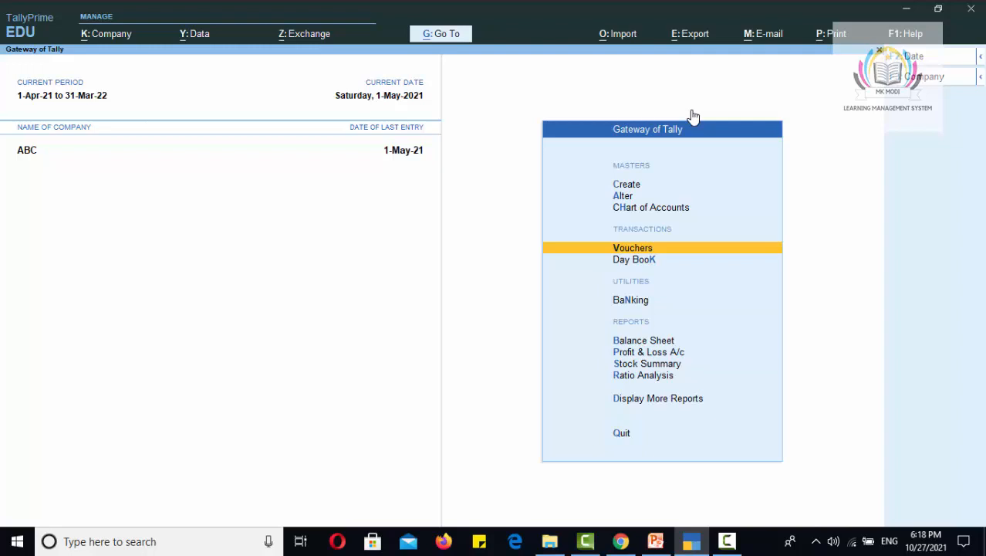
Step: Examine Sundry Creditors under Current Liabilities in the Balance Sheet to check the Crown Karyiana Store payable
{"action": "key", "text": "Down"}
{"action": "key", "text": "Down"}
{"action": "key", "text": "Down"}
{"action": "key", "text": "Down"}
{"action": "key", "text": "Up"}
{"action": "key", "text": "Return"}
{"action": "key", "text": "Down"}
{"action": "key", "text": "Down"}
{"action": "key", "text": "Return"}
{"action": "key", "text": "Return"}
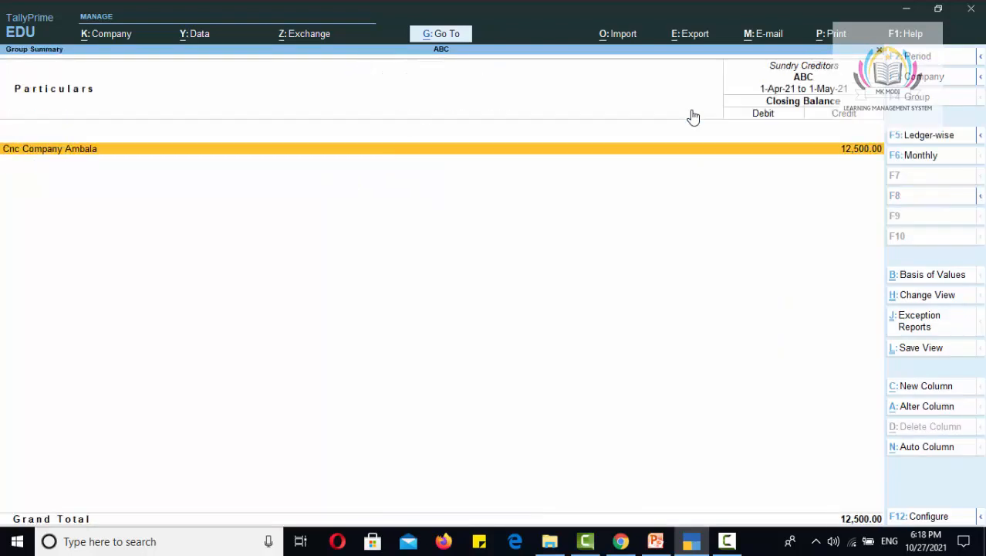
Step: View the monthly summary of the Cnc Company Ambala ledger and return to the Gateway of Tally
{"action": "key", "text": "Return"}
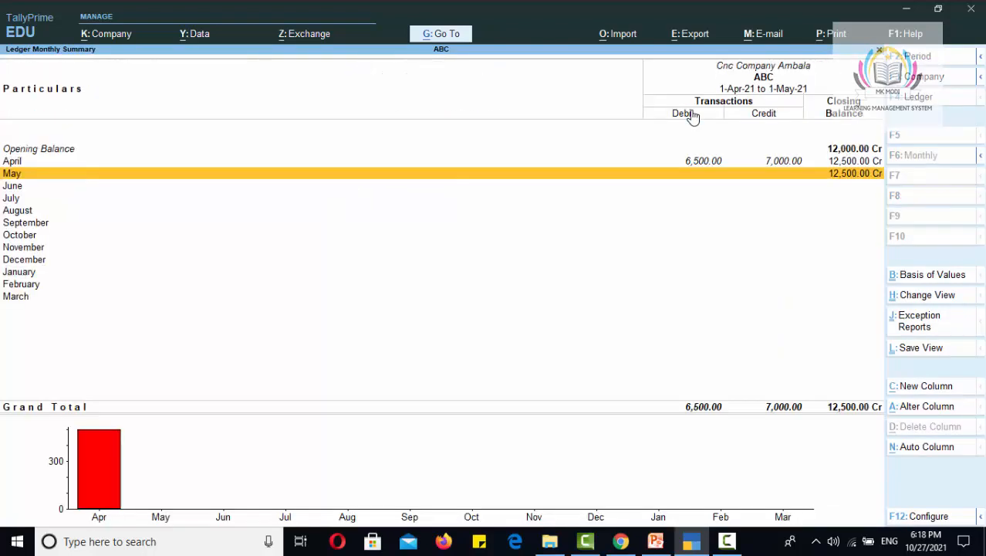
{"action": "key", "text": "Escape"}
{"action": "key", "text": "Escape"}
{"action": "key", "text": "Escape"}
{"action": "key", "text": "Escape"}
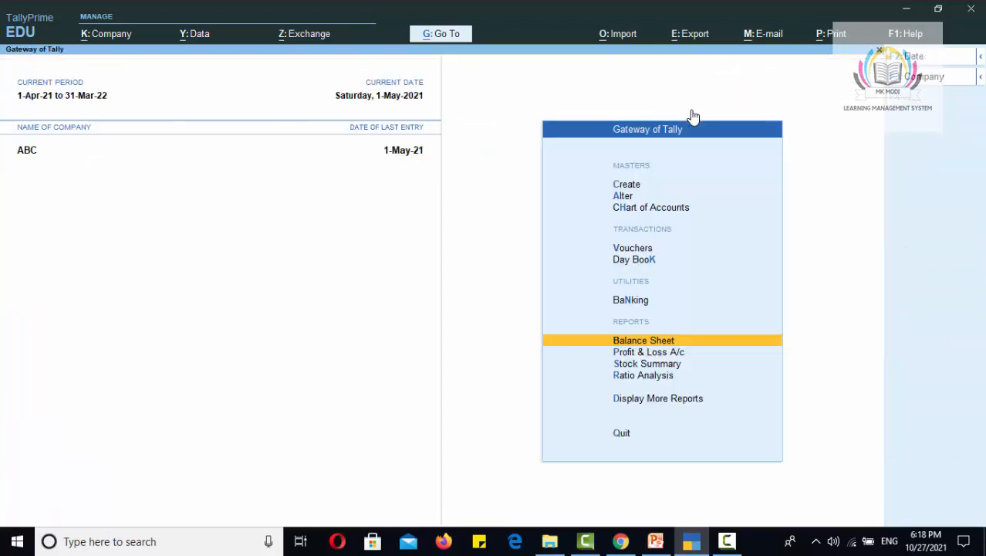
Step: Examine the ledgers in the Indirect Expenses group of the Profit & Loss A/c
{"action": "key", "text": "Up"}
{"action": "key", "text": "Down"}
{"action": "key", "text": "Down"}
{"action": "key", "text": "Return"}
{"action": "key", "text": "Down"}
{"action": "key", "text": "Down"}
{"action": "key", "text": "Down"}
{"action": "key", "text": "Down"}
{"action": "key", "text": "Up"}
{"action": "key", "text": "Return"}
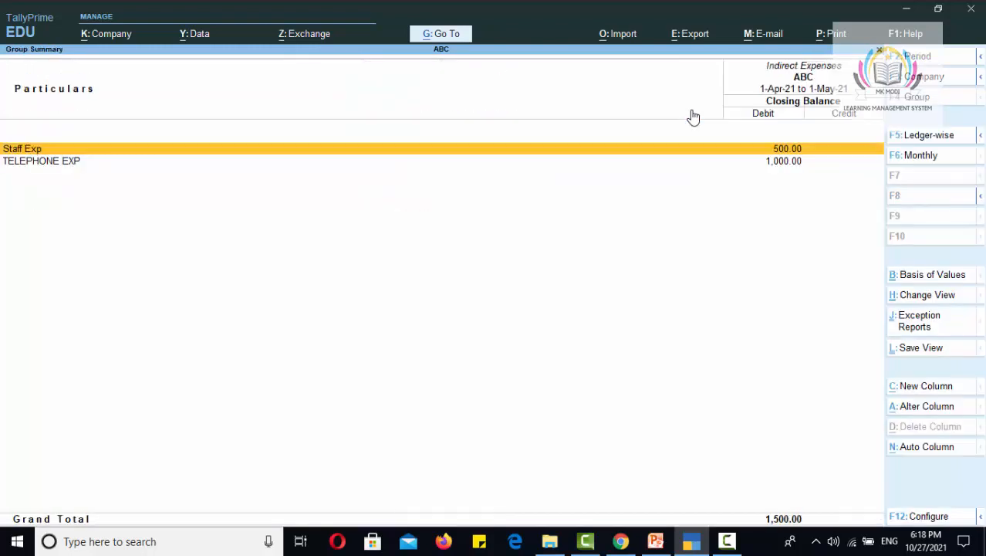
Step: View the Staff Exp ledger's details and return to the Gateway of Tally
{"action": "key", "text": "Down"}
{"action": "key", "text": "Up"}
{"action": "key", "text": "Return"}
{"action": "key", "text": "Escape"}
{"action": "key", "text": "Escape"}
{"action": "key", "text": "Escape"}
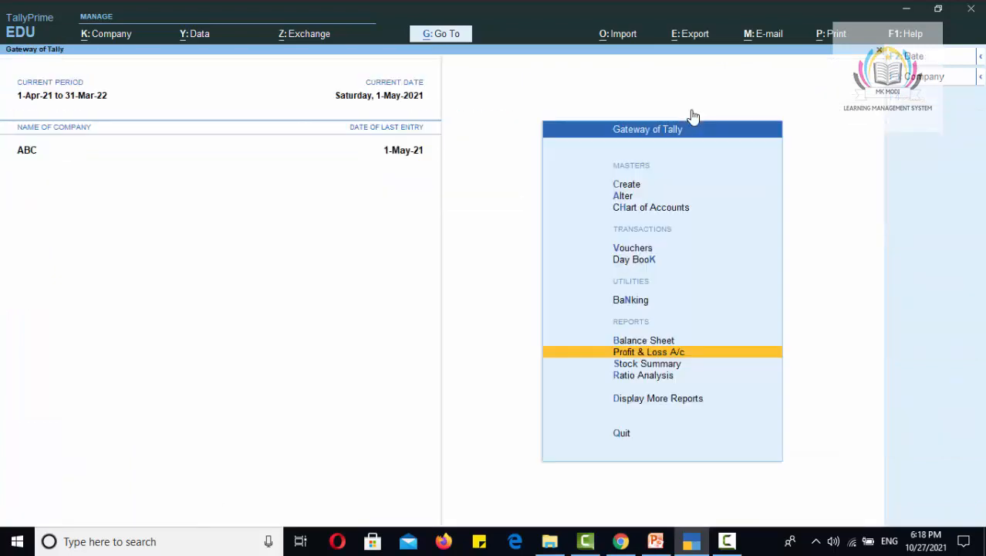